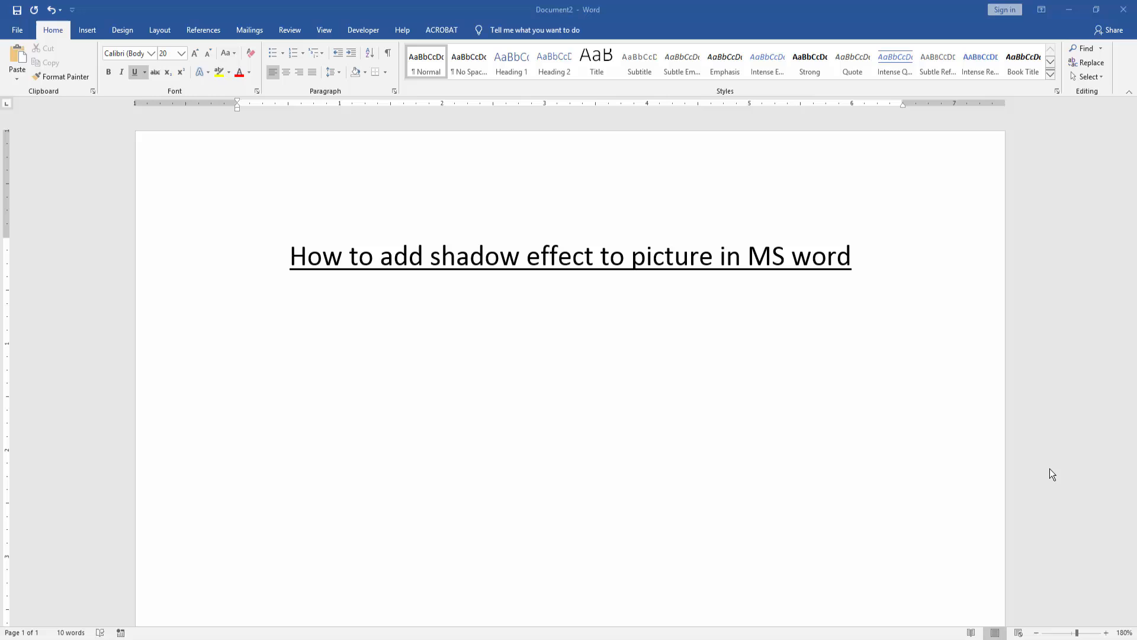
From the line below the title, start inserting a picture and choose the sunset sailboat photo on the Desktop
{"action": "left_click", "coordinate": [325, 310]}
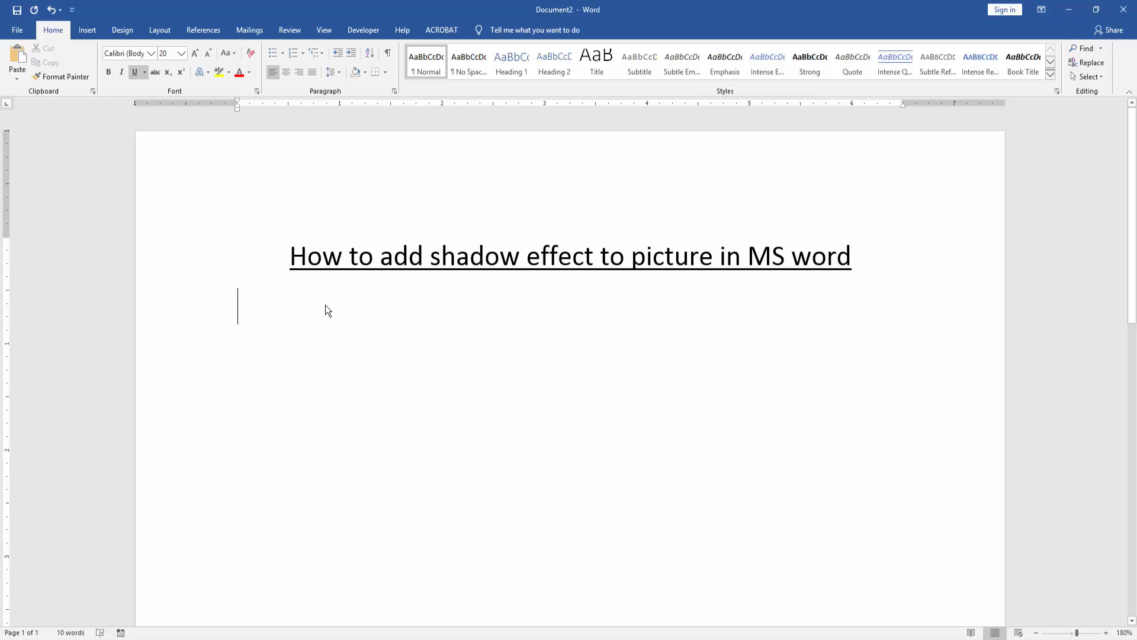
{"action": "left_click", "coordinate": [86, 29]}
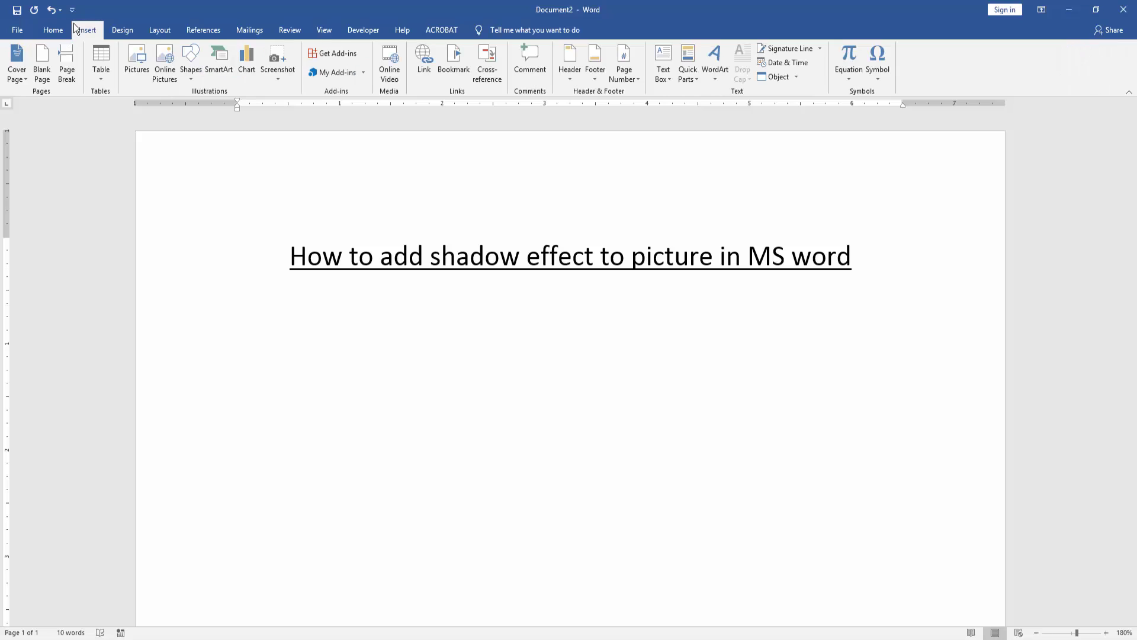
{"action": "left_click", "coordinate": [133, 68]}
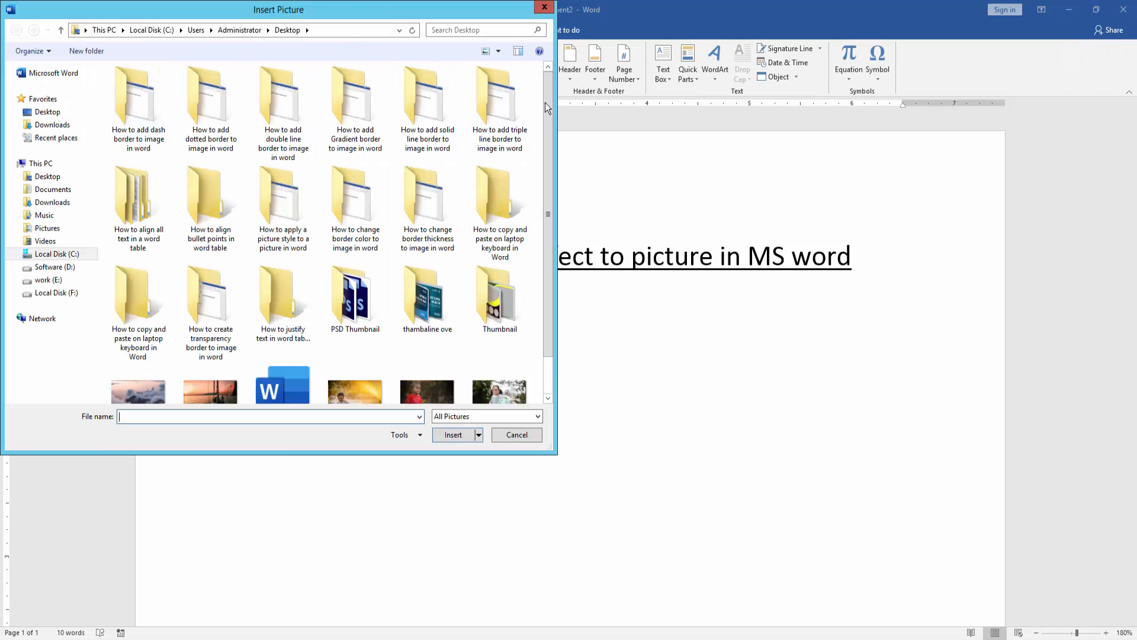
{"action": "scroll", "coordinate": [546, 119], "scroll_direction": "down", "scroll_amount": 1}
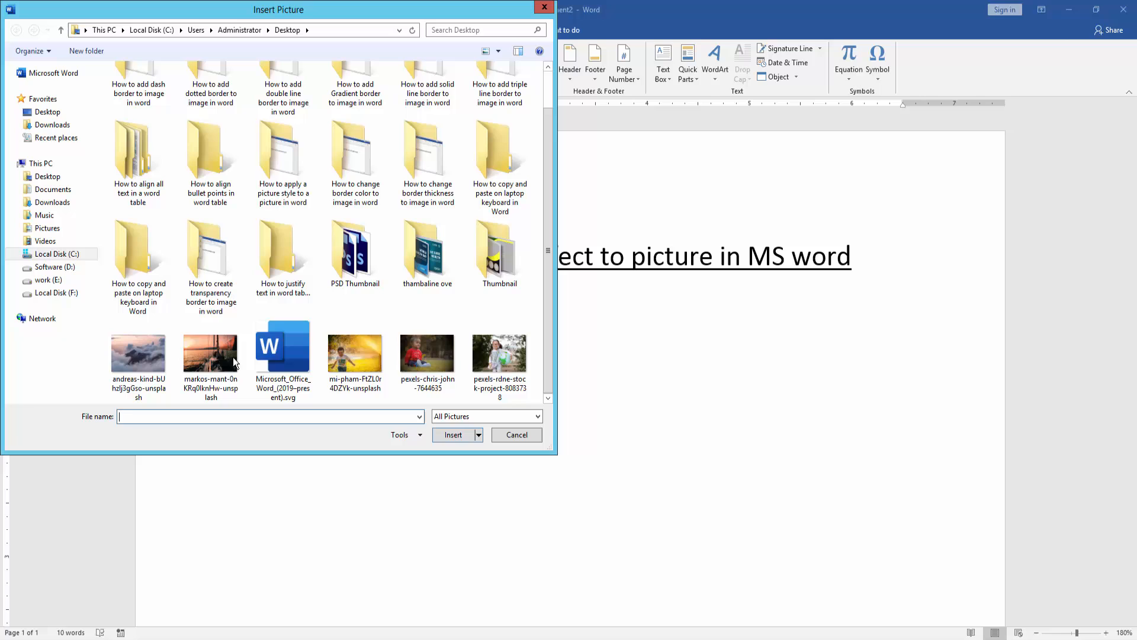
{"action": "left_click", "coordinate": [211, 356]}
Insert the photo into the document and change its text wrapping so it floats freely
{"action": "left_click", "coordinate": [454, 435]}
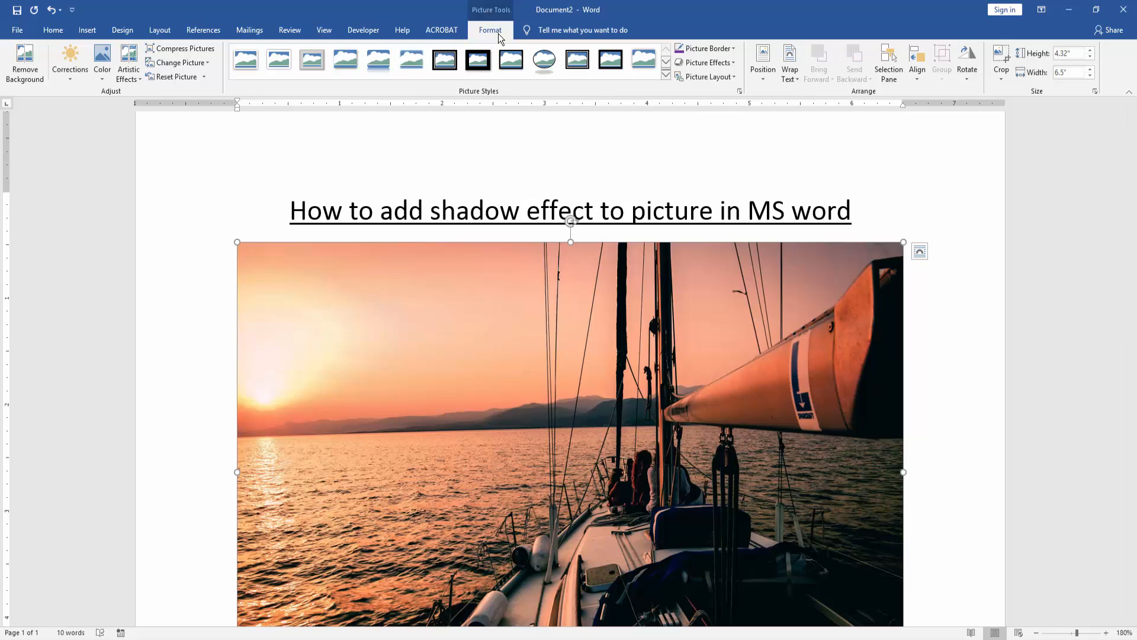
{"action": "left_click", "coordinate": [794, 77]}
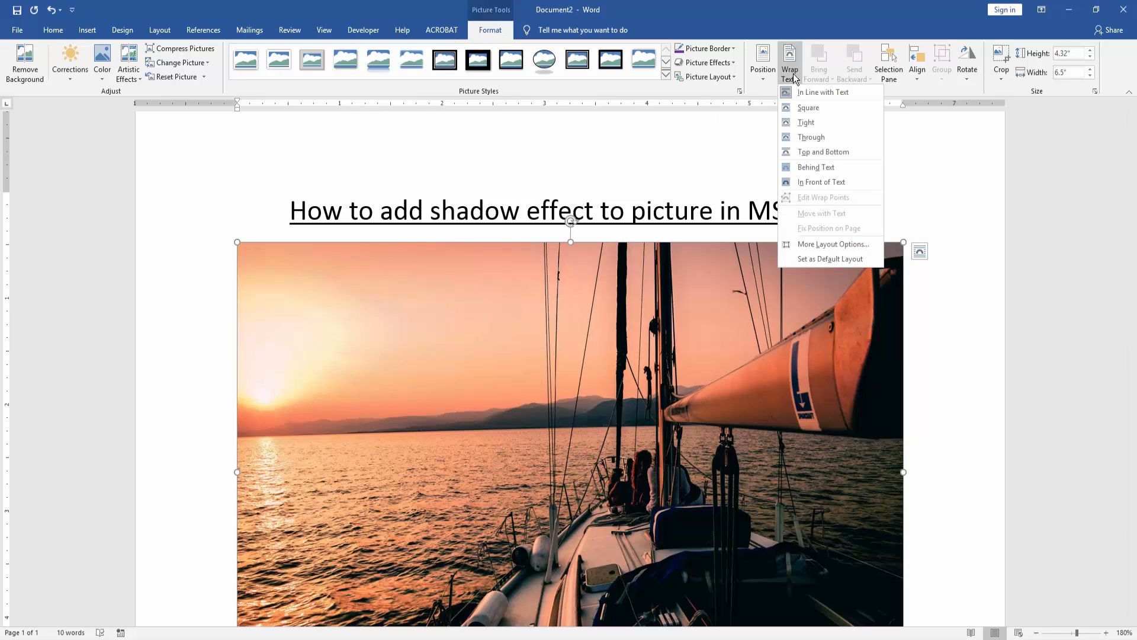
{"action": "left_click", "coordinate": [810, 183]}
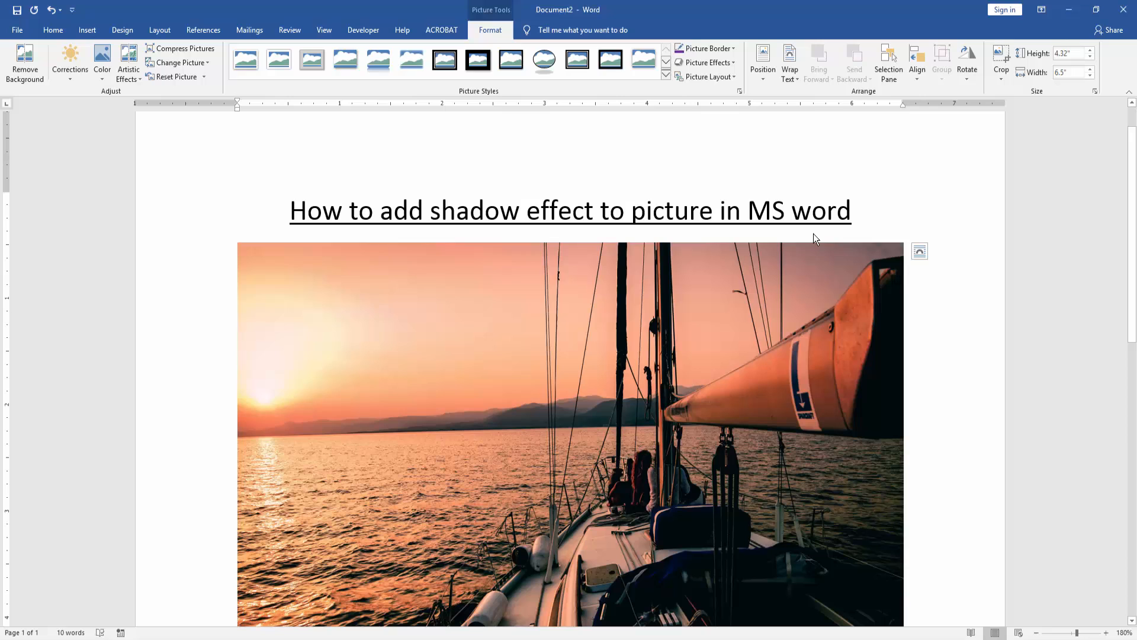
Shrink the photo to about 2.84 by 4.27 inches and centre it just below the title
{"action": "left_click", "coordinate": [872, 247]}
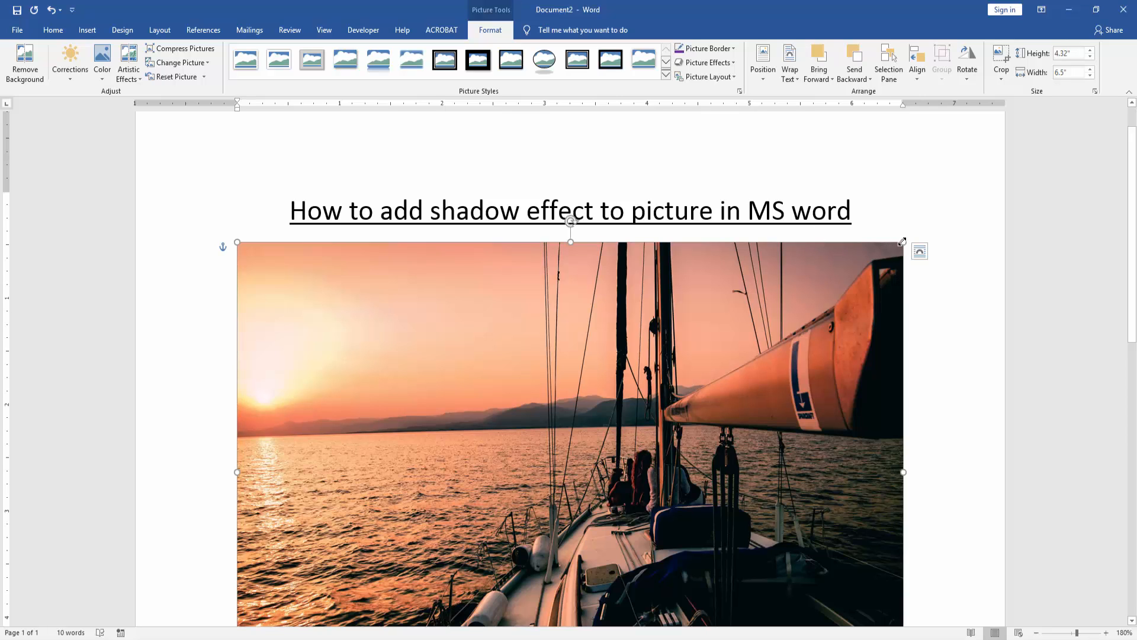
{"action": "mouse_move", "coordinate": [898, 242]}
{"action": "left_mouse_down"}
{"action": "mouse_move", "coordinate": [656, 366]}
{"action": "mouse_move", "coordinate": [675, 409]}
{"action": "left_mouse_up"}
{"action": "scroll", "coordinate": [491, 445], "scroll_direction": "down", "scroll_amount": 3}
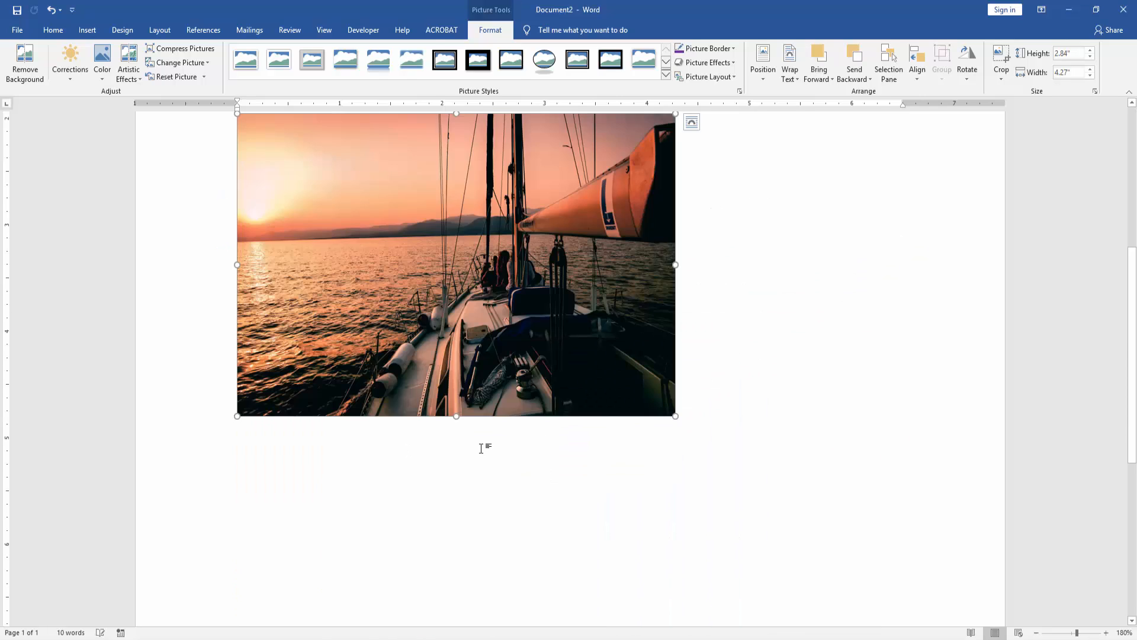
{"action": "left_click", "coordinate": [491, 353]}
{"action": "scroll", "coordinate": [492, 400], "scroll_direction": "up", "scroll_amount": 3}
{"action": "left_click_drag", "start_coordinate": [491, 496], "coordinate": [601, 343]}
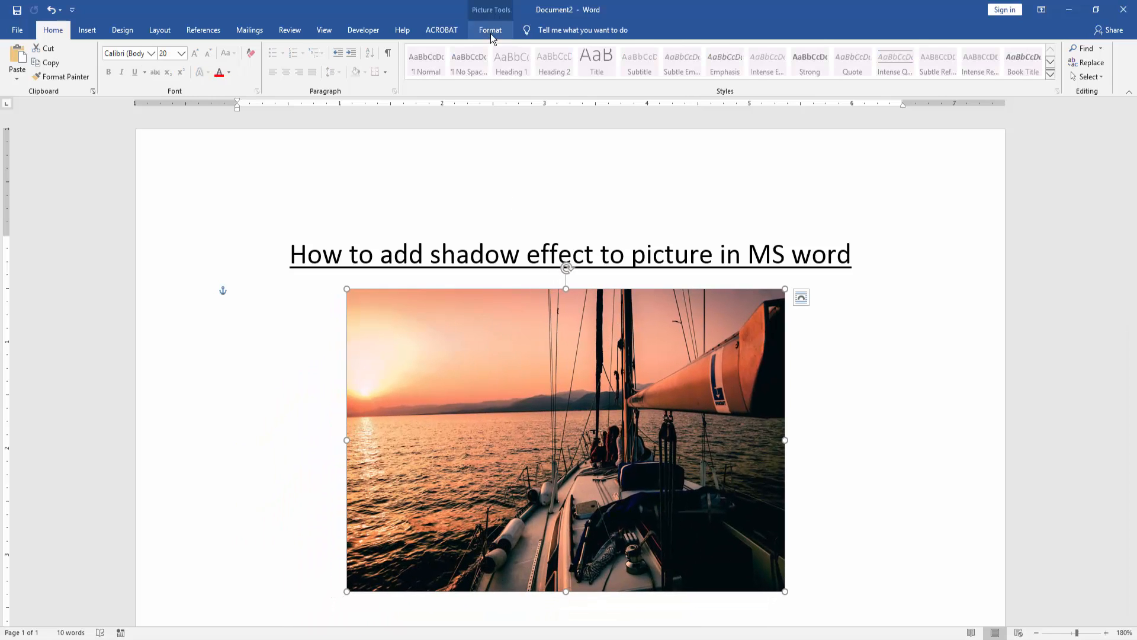
Apply the Perspective: Lower Right shadow from Picture Effects to the sailboat photo
{"action": "left_click", "coordinate": [490, 29]}
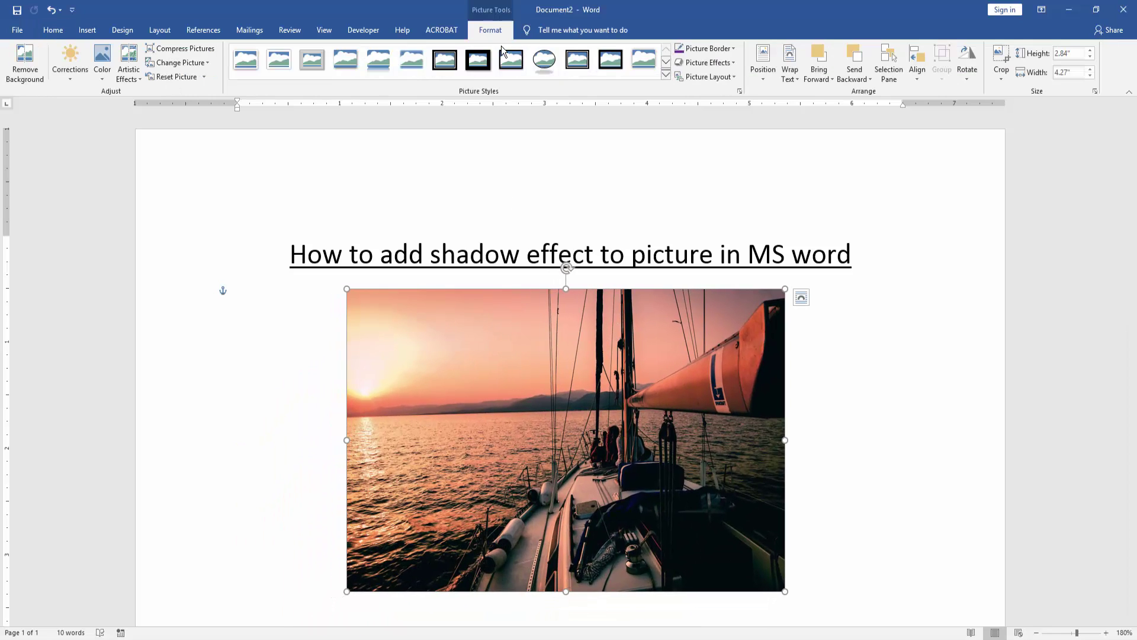
{"action": "left_click", "coordinate": [706, 63]}
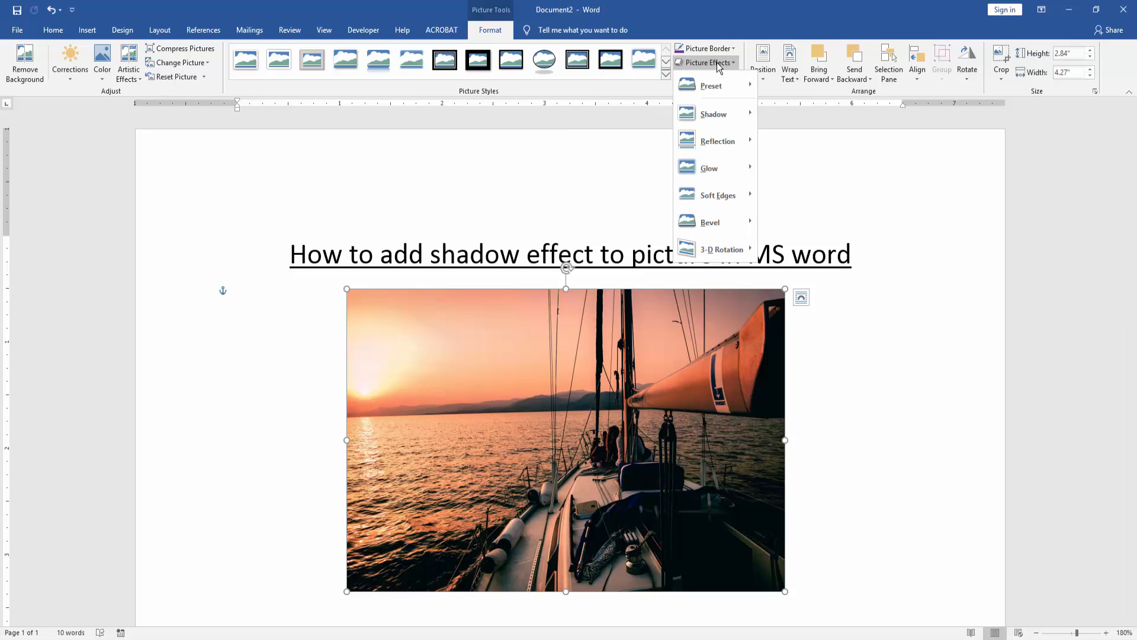
{"action": "mouse_move", "coordinate": [714, 114]}
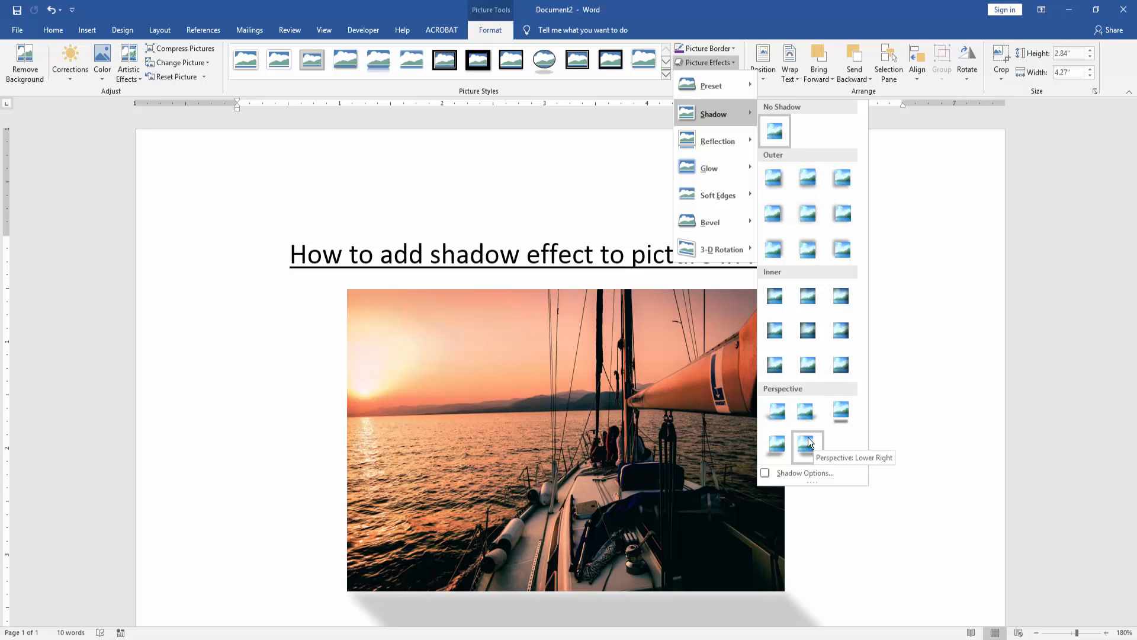
{"action": "left_click", "coordinate": [840, 412]}
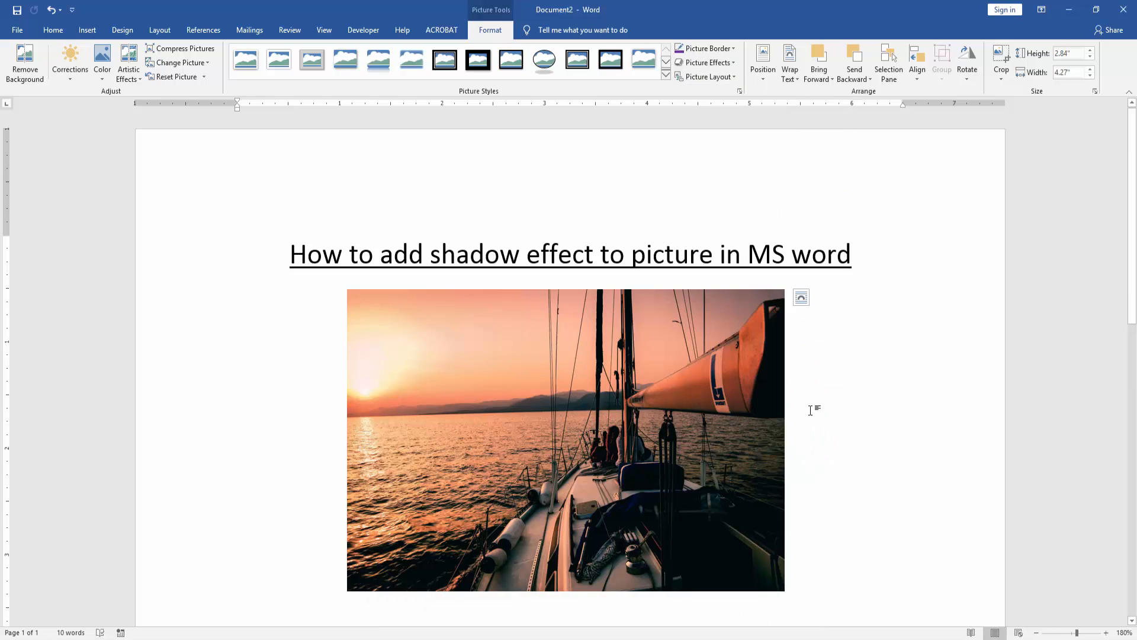
{"action": "scroll", "coordinate": [653, 434], "scroll_direction": "down", "scroll_amount": 3}
{"action": "scroll", "coordinate": [653, 434], "scroll_direction": "up", "scroll_amount": 3}
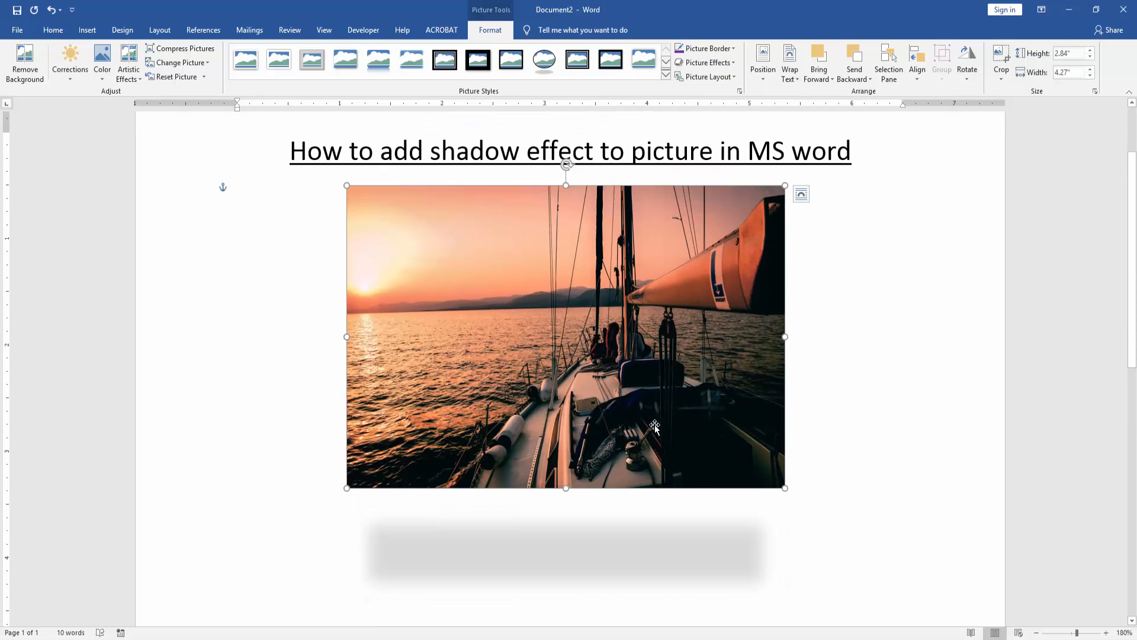
{"action": "scroll", "coordinate": [655, 428], "scroll_direction": "down", "scroll_amount": 1}
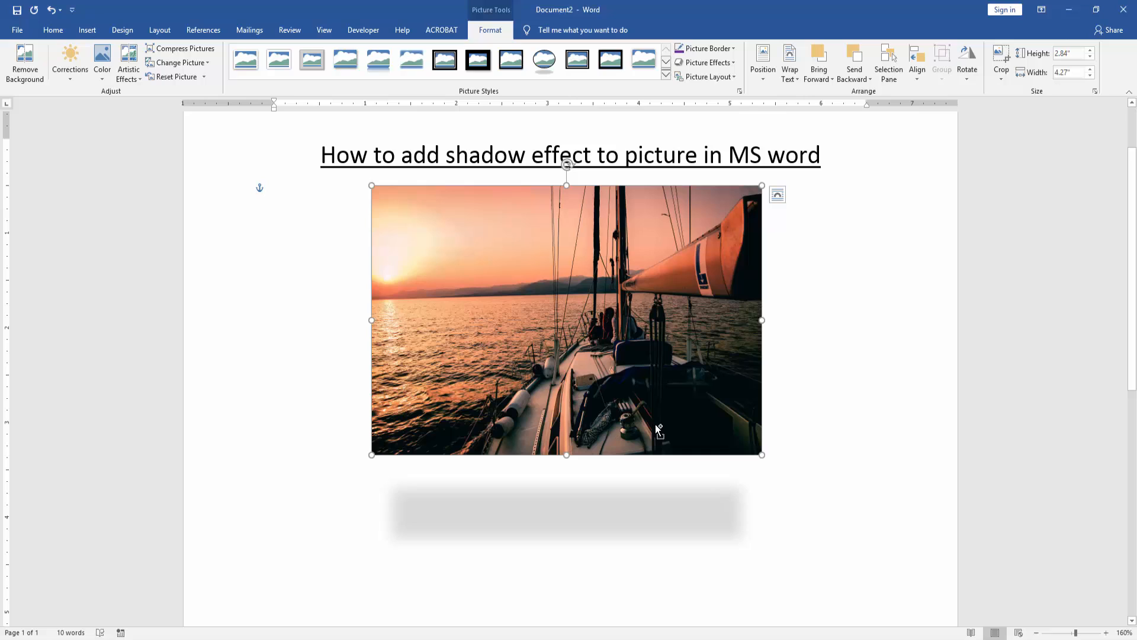
{"action": "scroll", "coordinate": [660, 427], "scroll_direction": "down", "scroll_amount": 1}
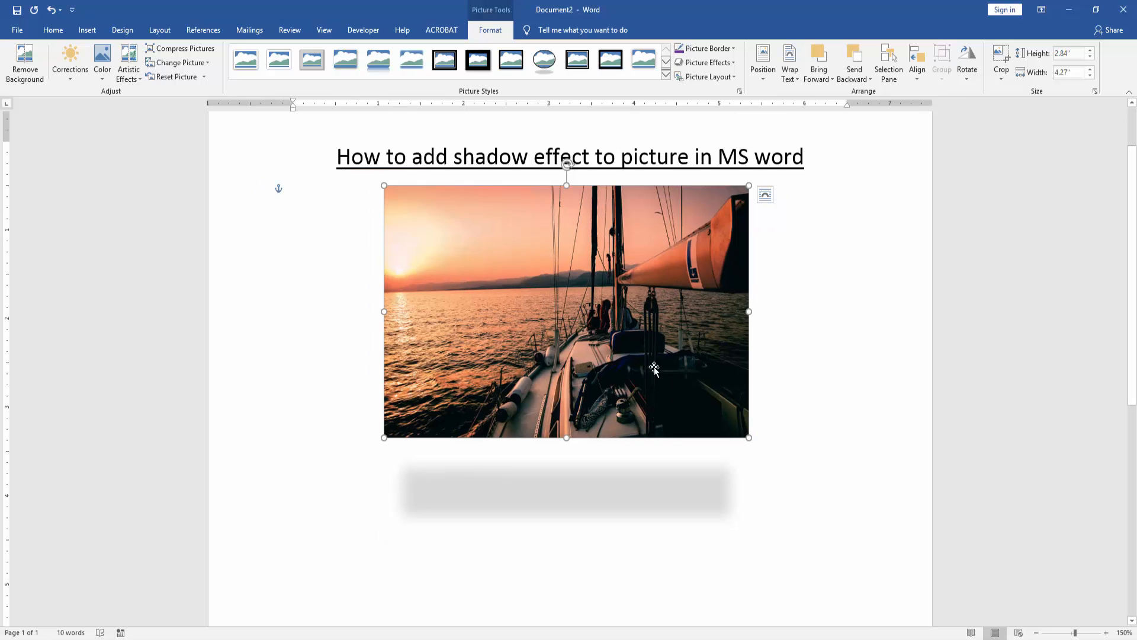
Drag the shadowed photo slightly lower beneath the title
{"action": "left_click_drag", "start_coordinate": [639, 320], "coordinate": [638, 337]}
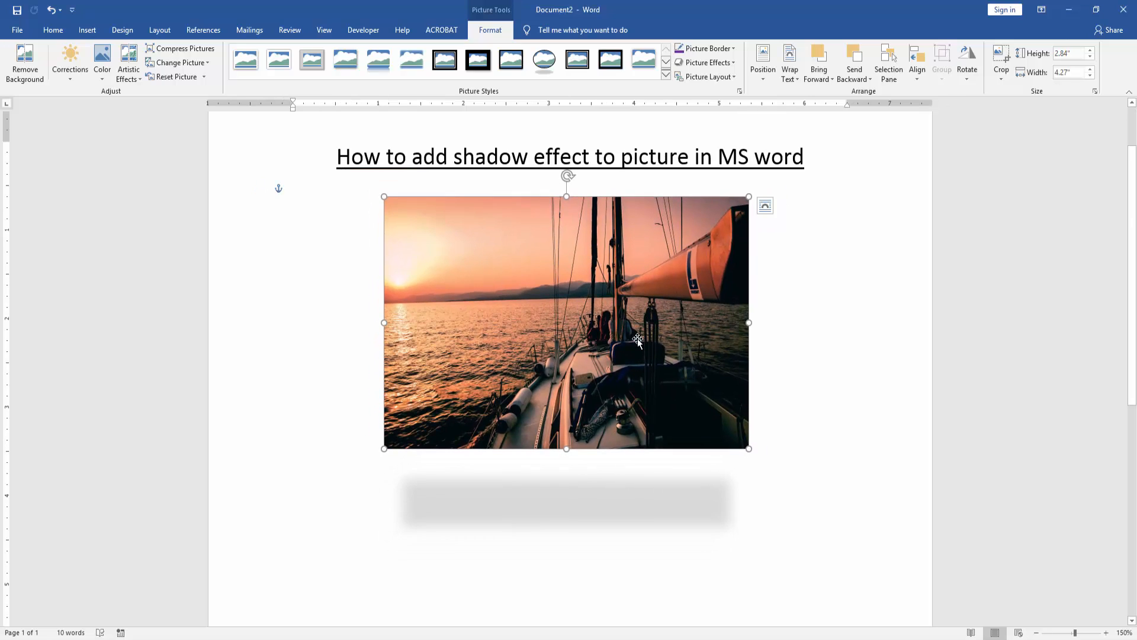